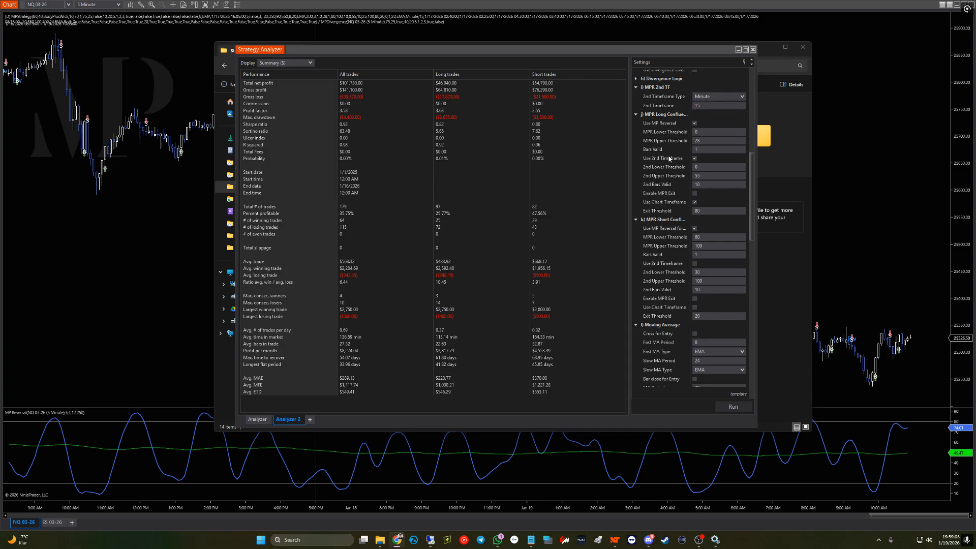
Step: Examine the general backtest settings and the list of available strategies
scroll(677, 153, "up", 10)
scroll(677, 156, "up", 1)
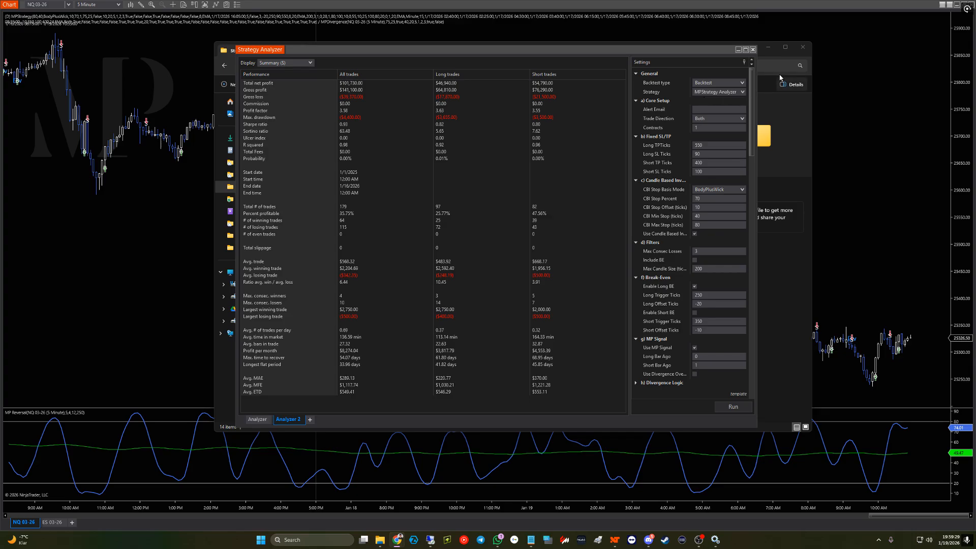
left_click(744, 93)
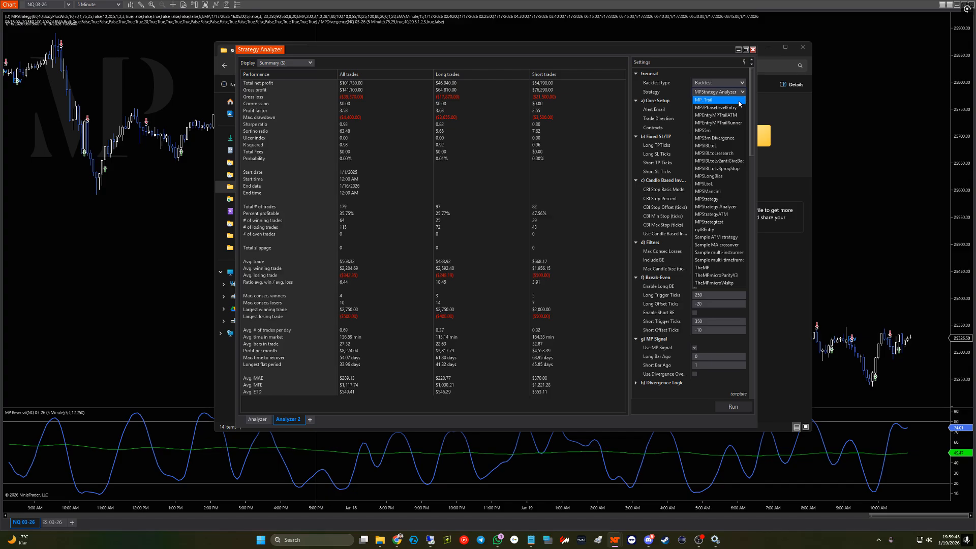
key("super+plus")
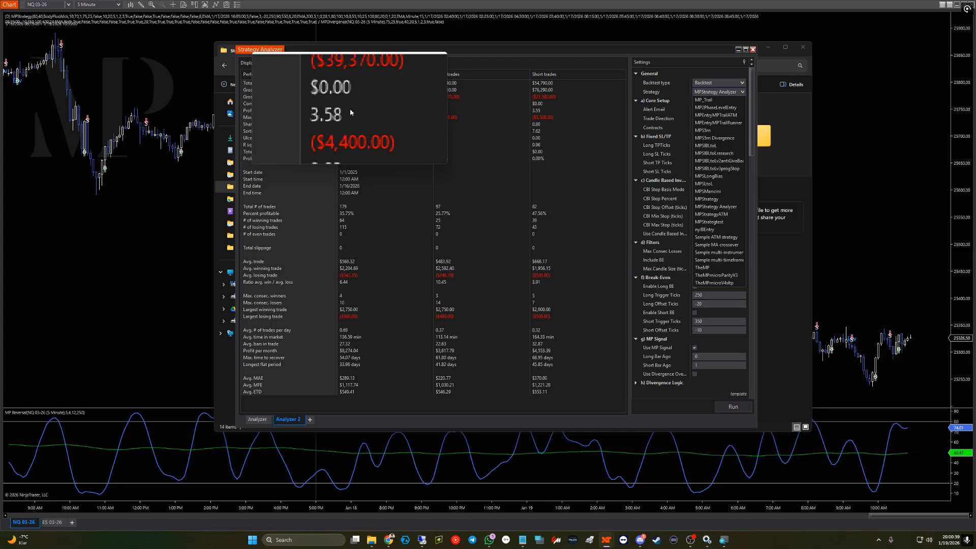
key("super+Escape")
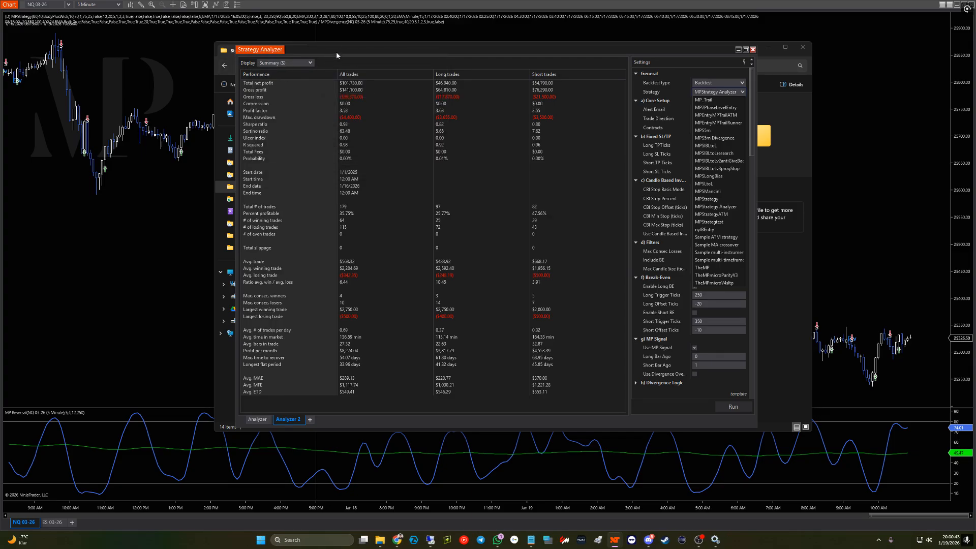
Step: Switch to File Explorer and go to the Documents\NinjaTrader 8\templates\Strategy\MPStrategyAnalyzer folder
left_click(222, 60)
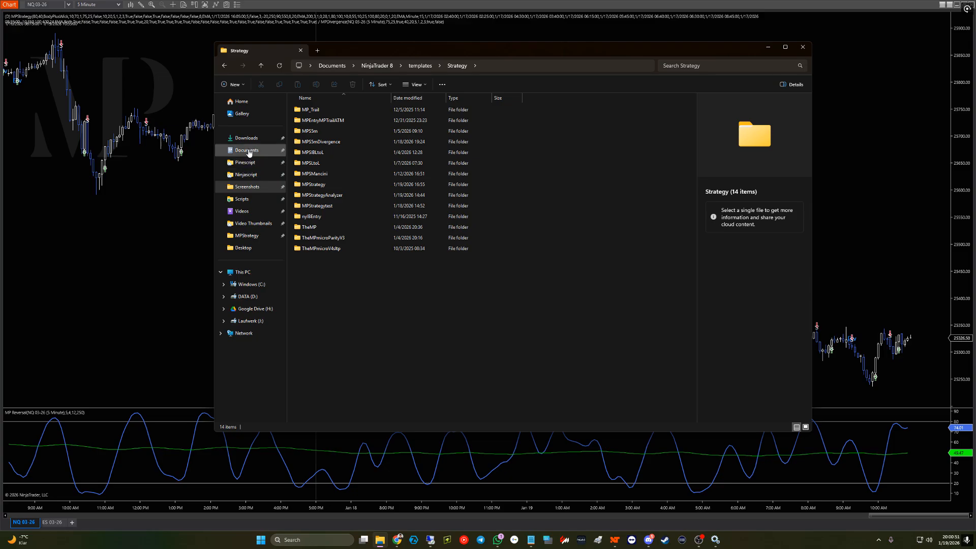
left_click(249, 152)
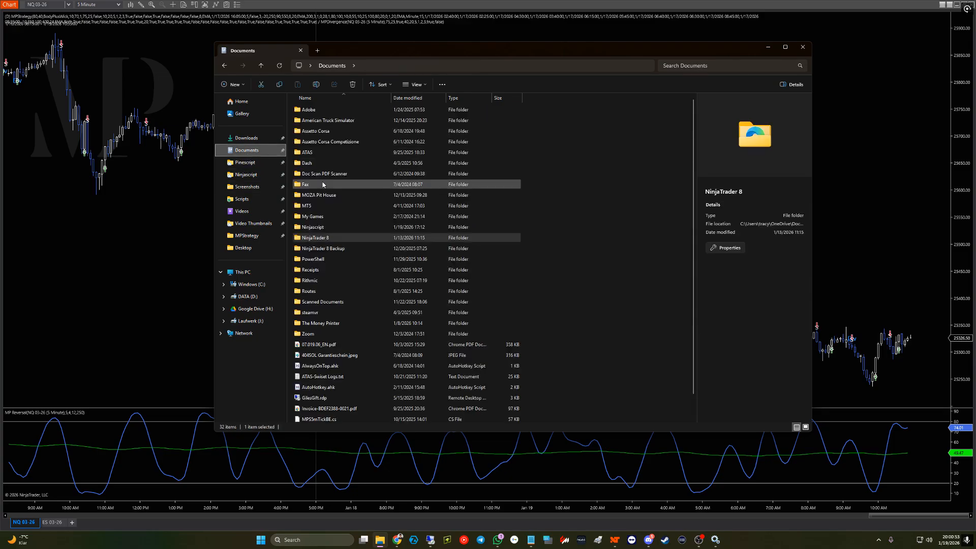
mouse_move(306, 228)
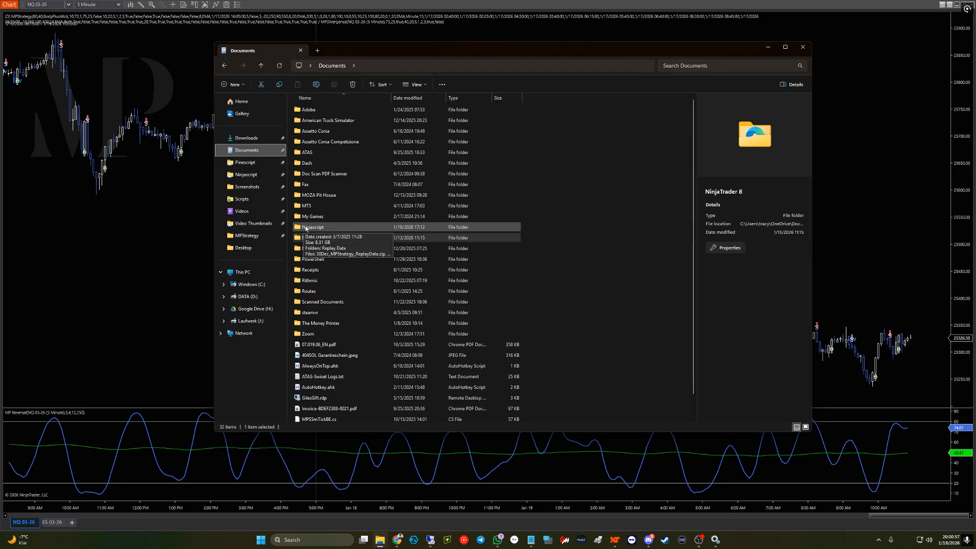
key("super+plus")
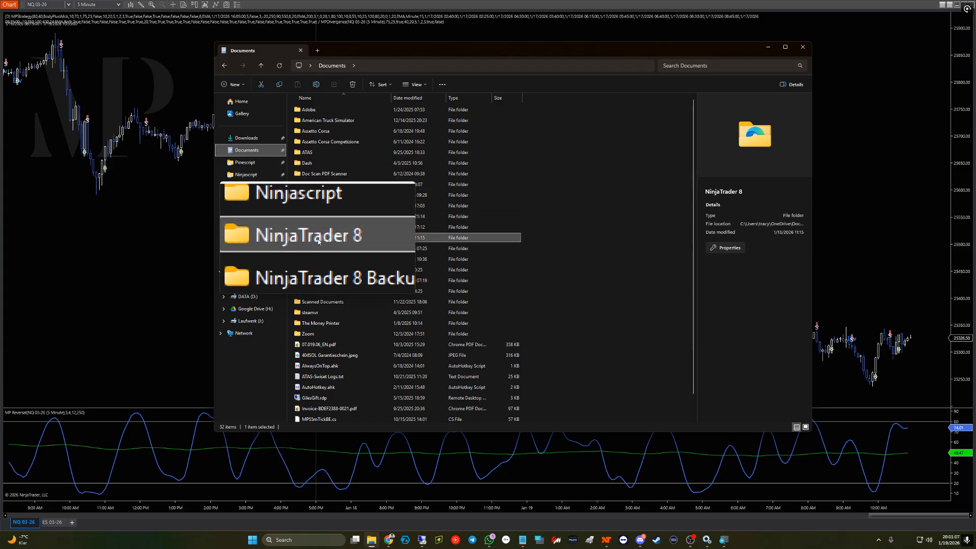
double_click(318, 239)
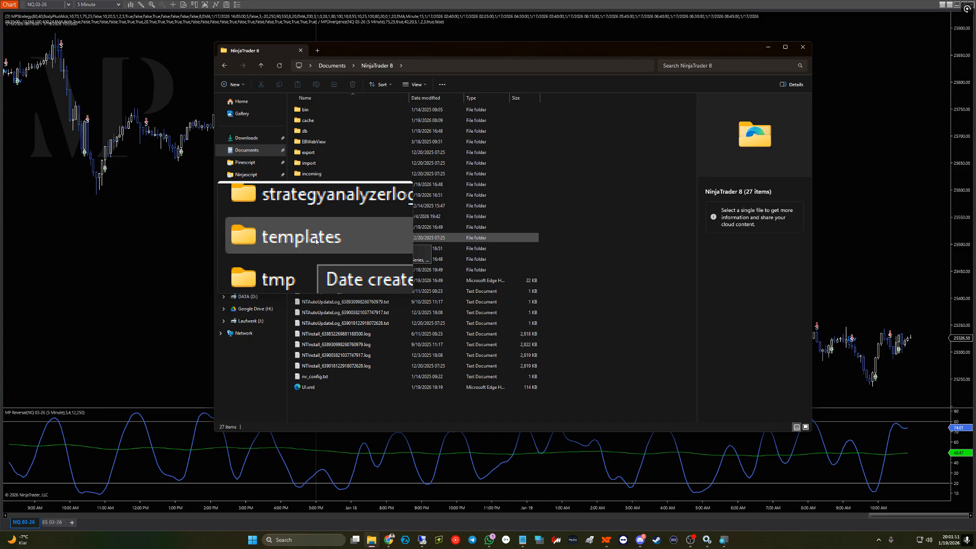
double_click(315, 238)
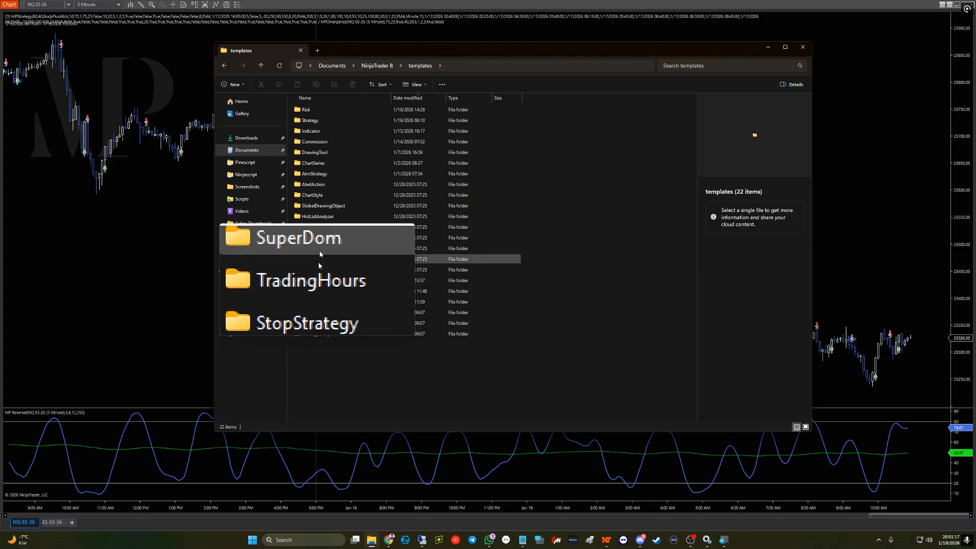
double_click(312, 121)
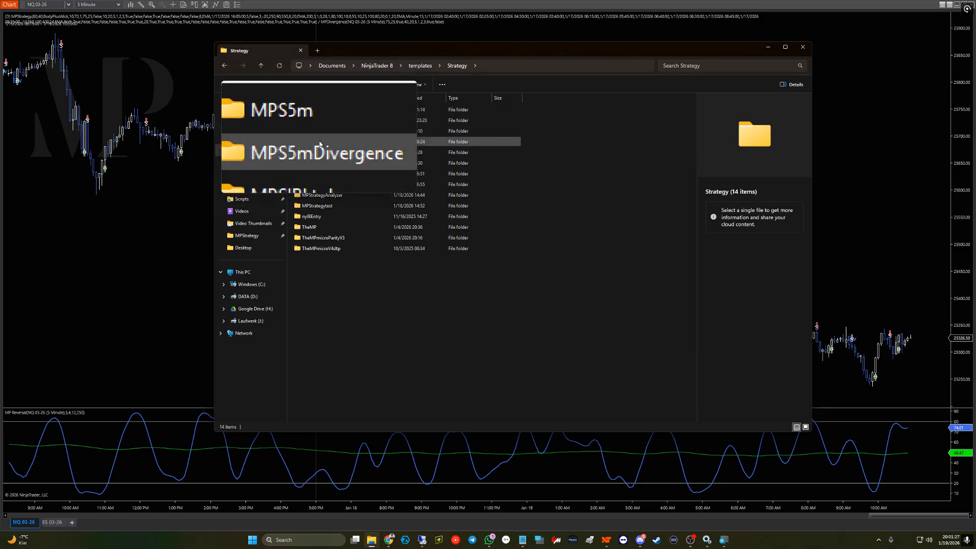
double_click(322, 197)
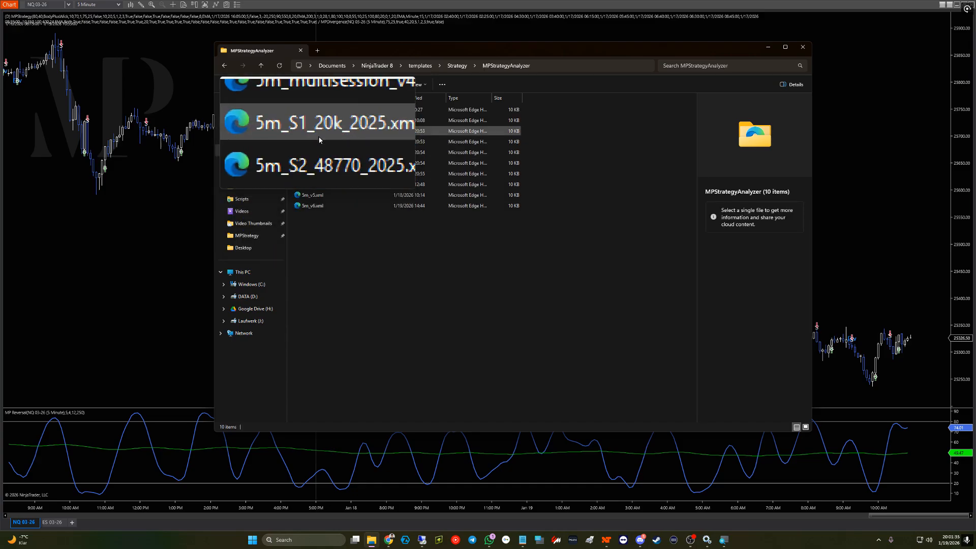
Step: Open the 5m_v6.xml template in Notepad and bring its window fully into view
right_click(316, 208)
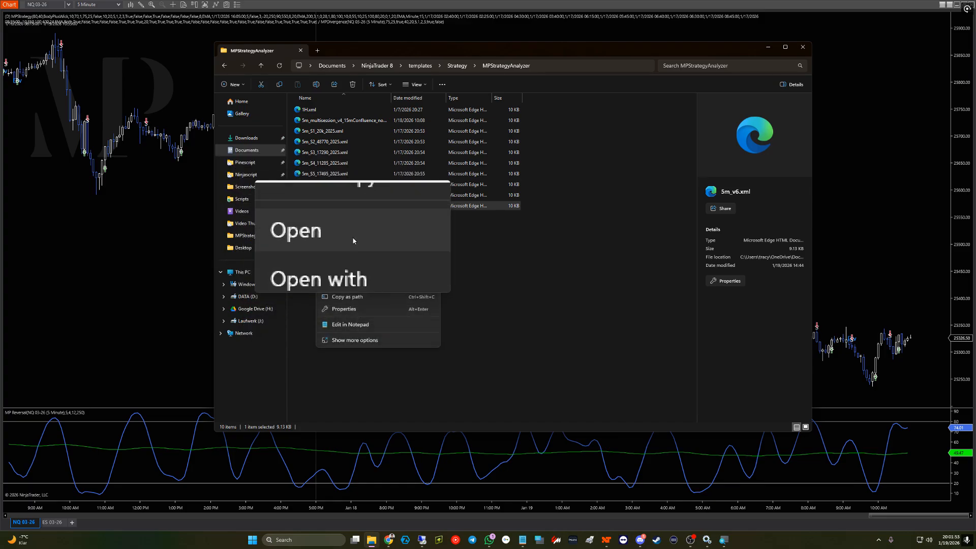
mouse_move(352, 291)
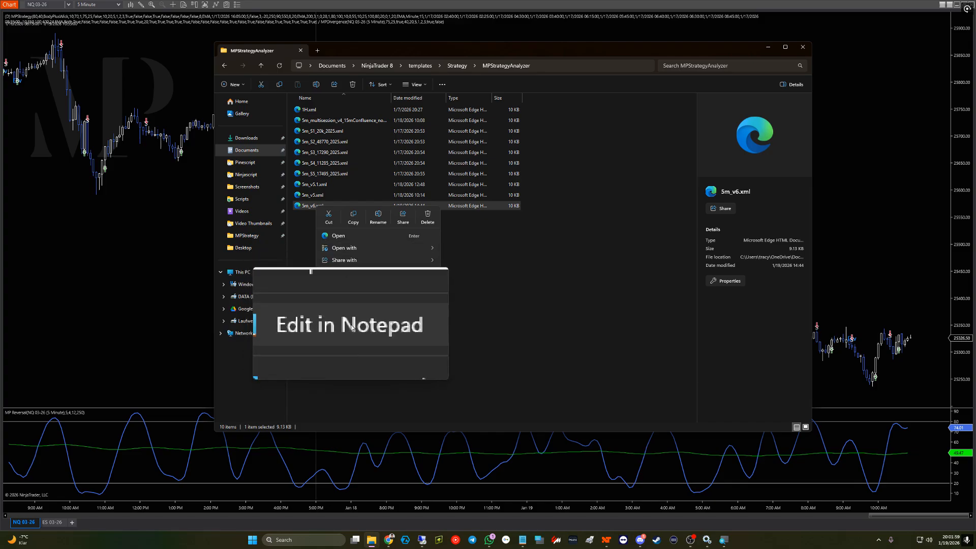
left_click(352, 327)
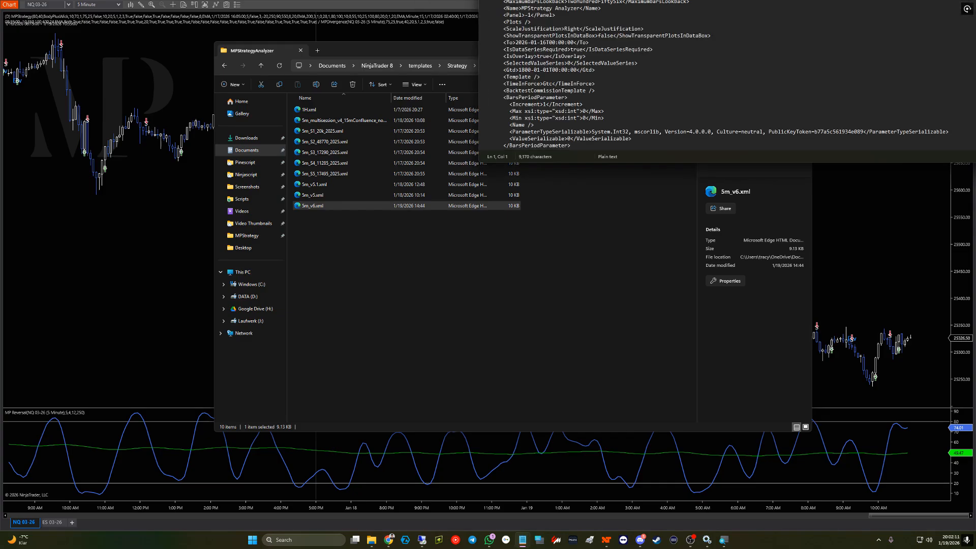
left_click_drag(713, 0, 383, 67)
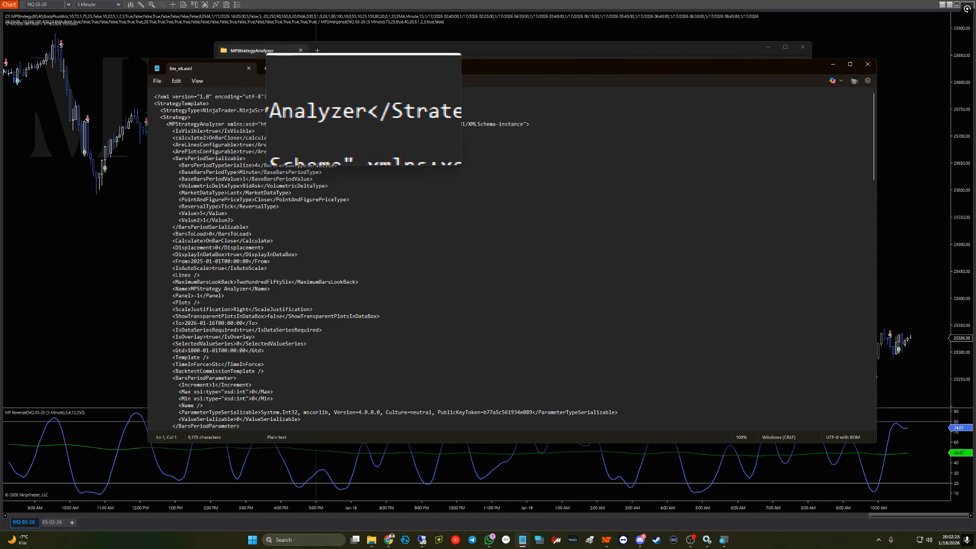
Step: Shorten the StrategyType class name to MPStrategy and replace the remaining MPStrategyAnalyzer tags with MPStrategy
left_click_drag(364, 110, 341, 115)
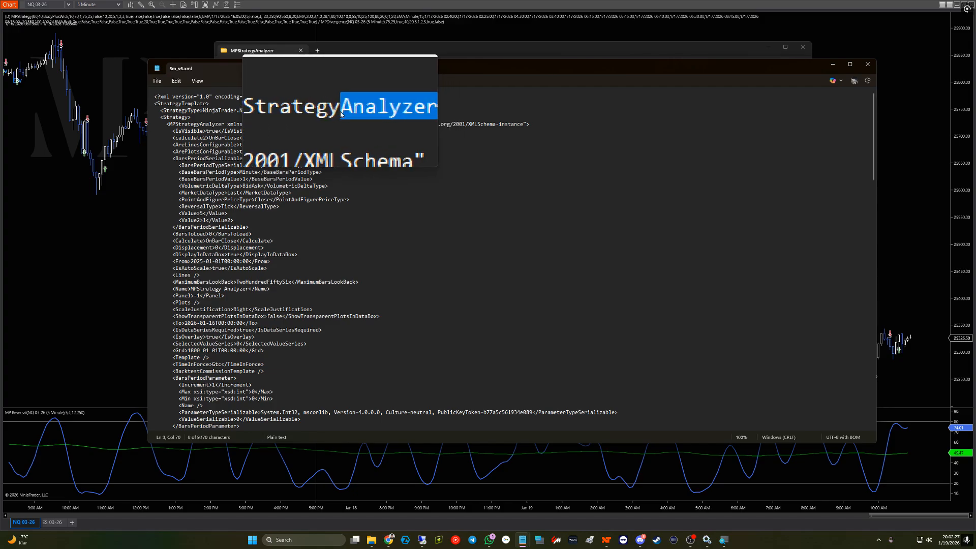
key("BackSpace")
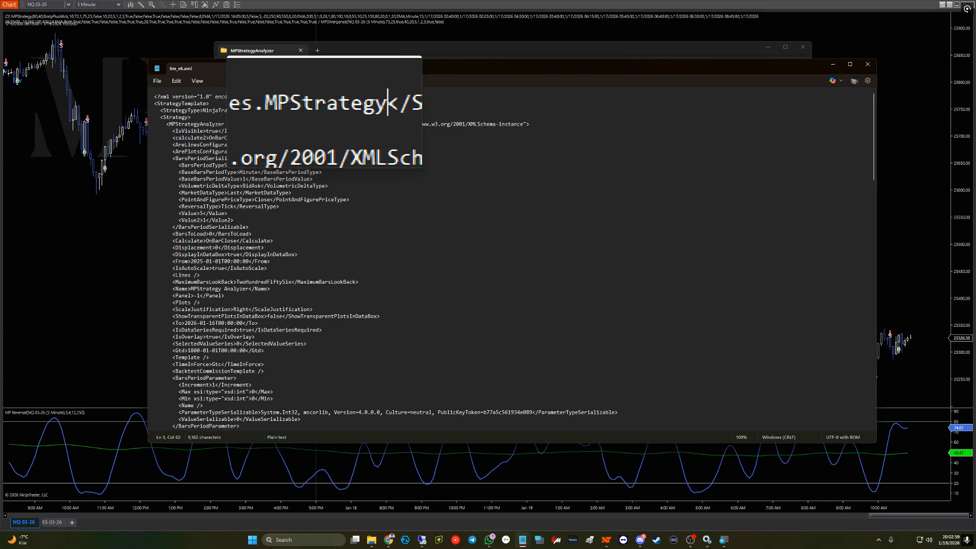
key("ctrl+f")
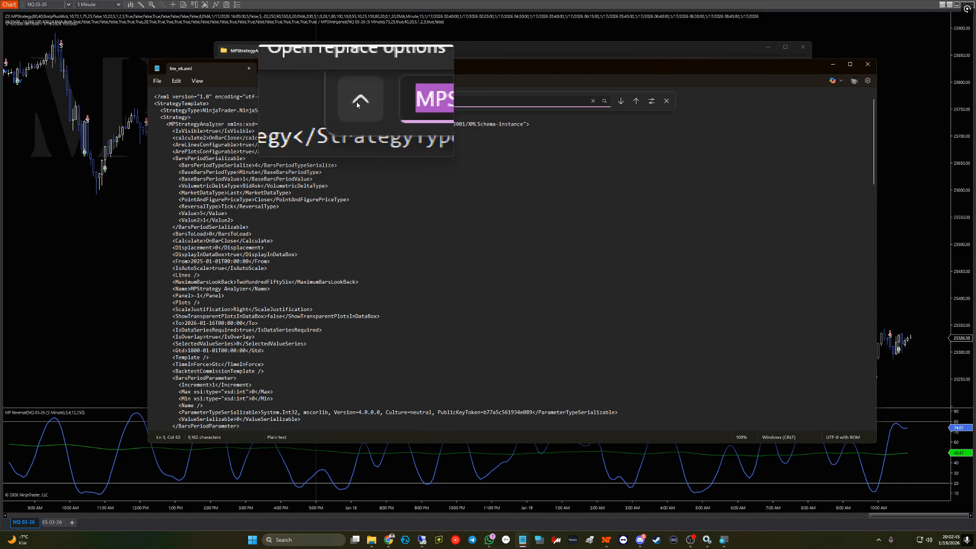
left_click(358, 102)
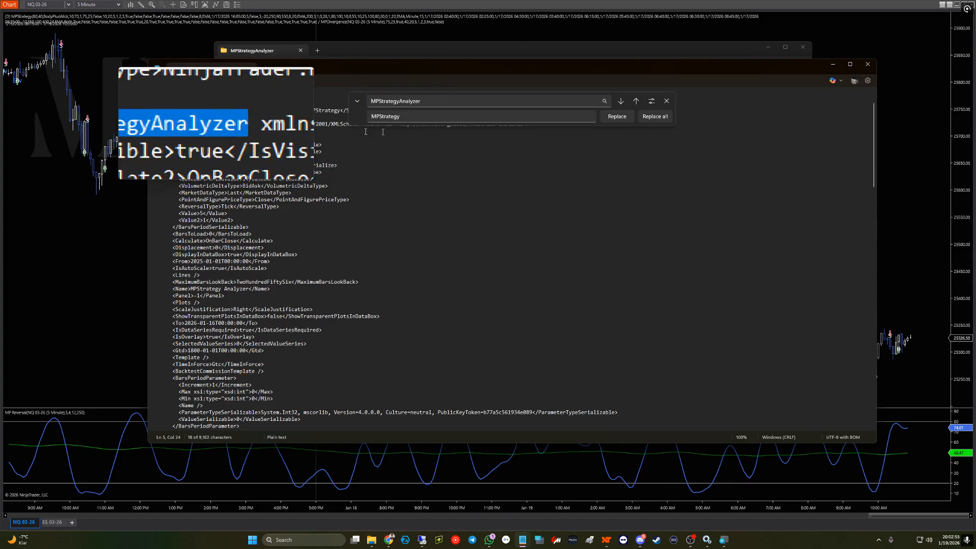
left_click(617, 117)
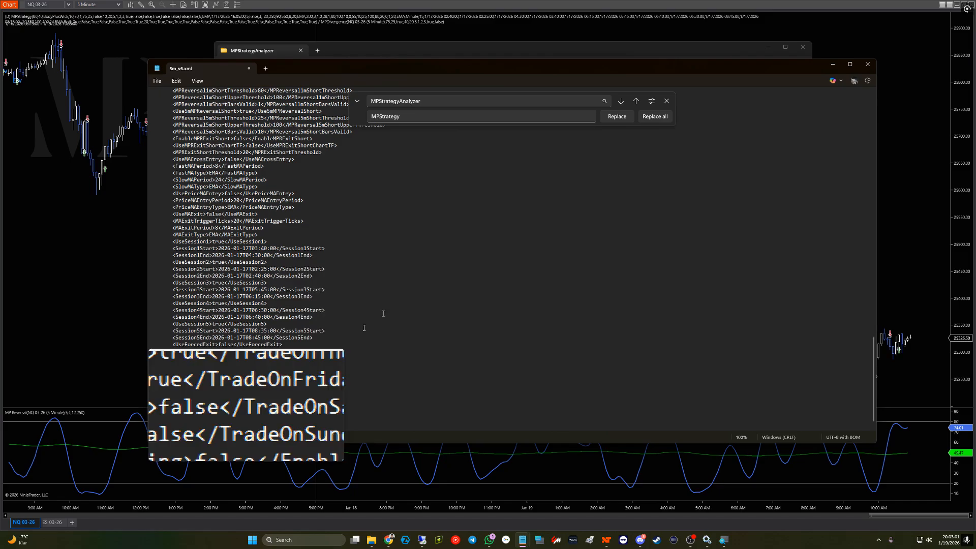
left_click(618, 116)
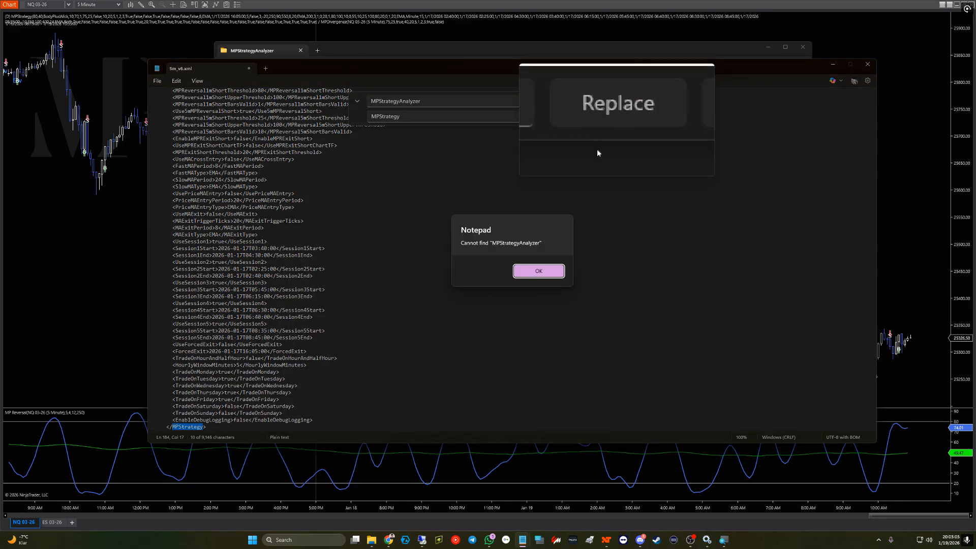
left_click(541, 277)
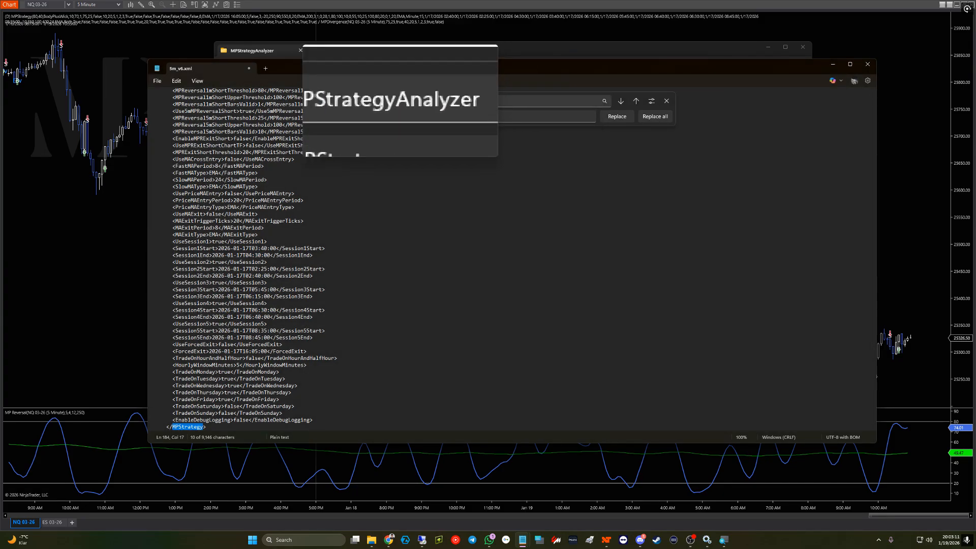
Step: Find "MPStrategy Analyzer" in the template and shorten the Name value to MPStrategy
left_click(398, 100)
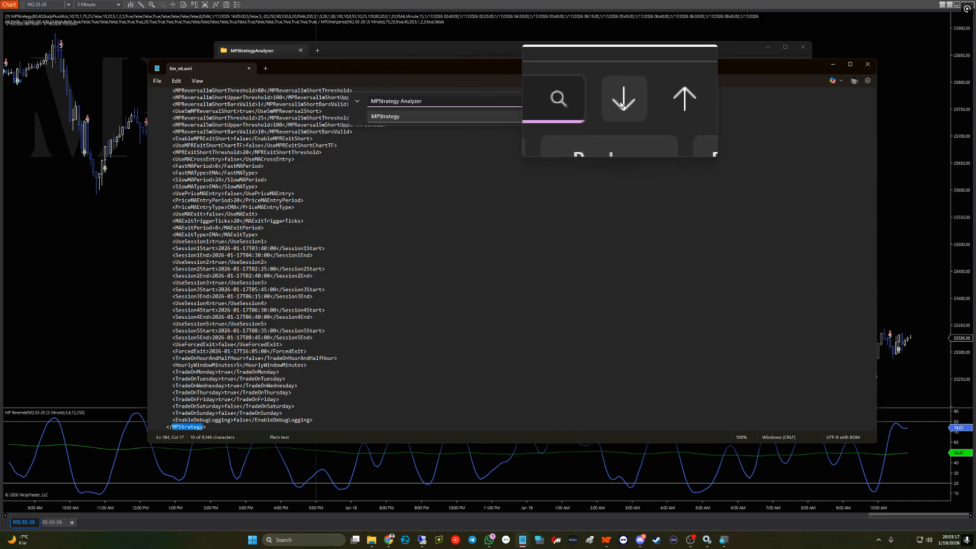
left_click(621, 100)
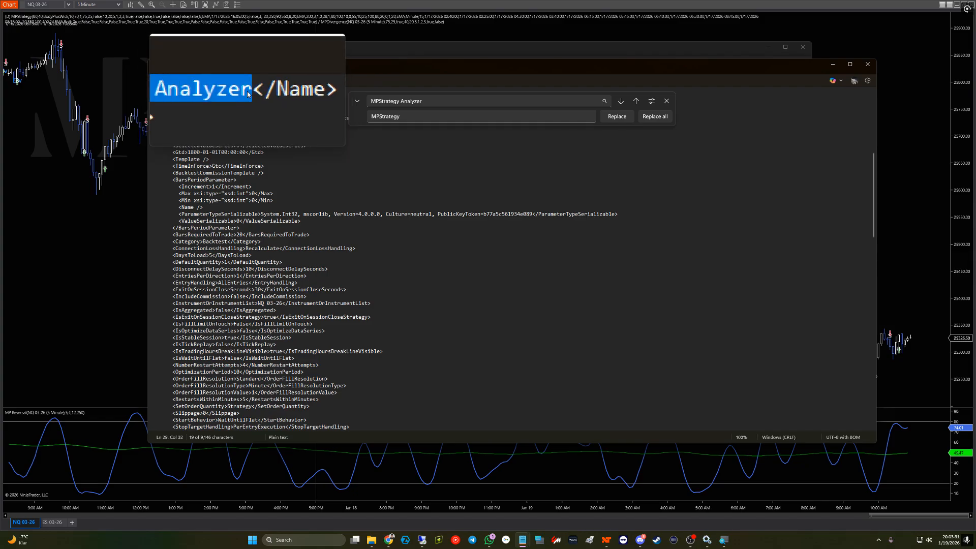
left_click_drag(248, 92, 221, 90)
key("BackSpace")
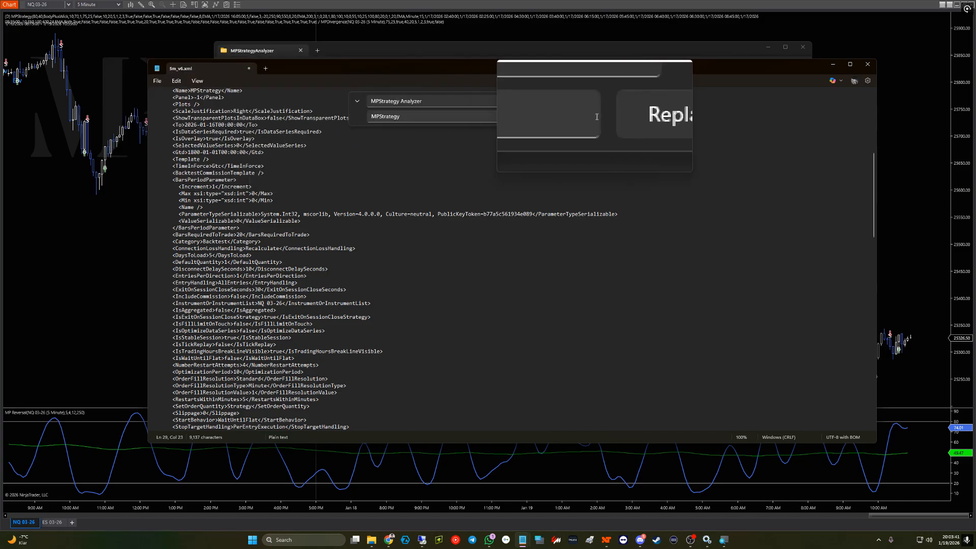
Step: Save the edited template as 5m_v6.xml in the MPStrategy folder under Strategy
left_click(153, 82)
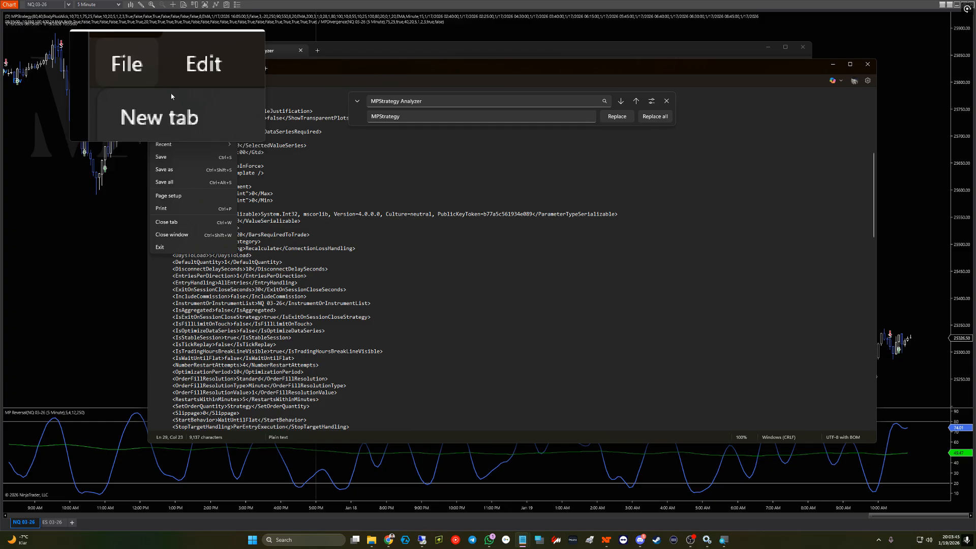
left_click(164, 170)
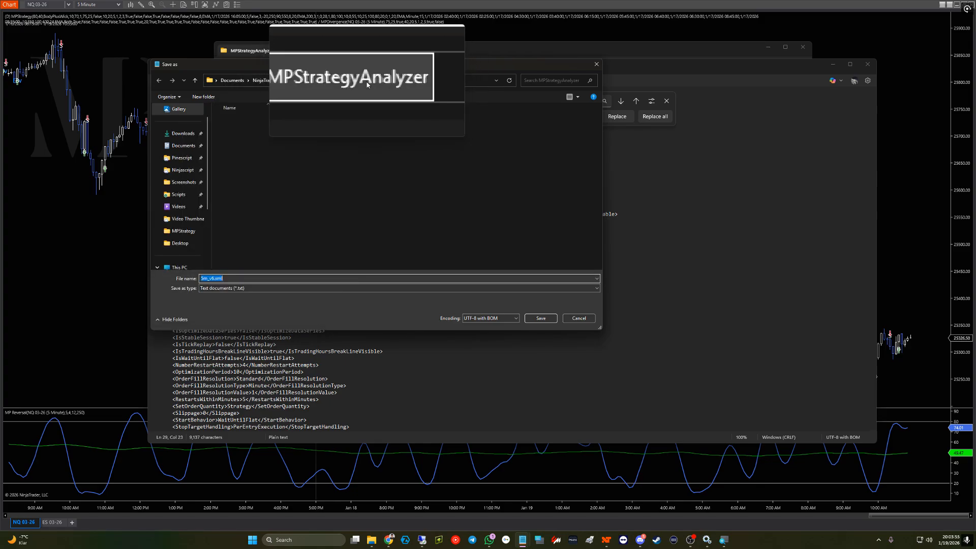
left_click(321, 82)
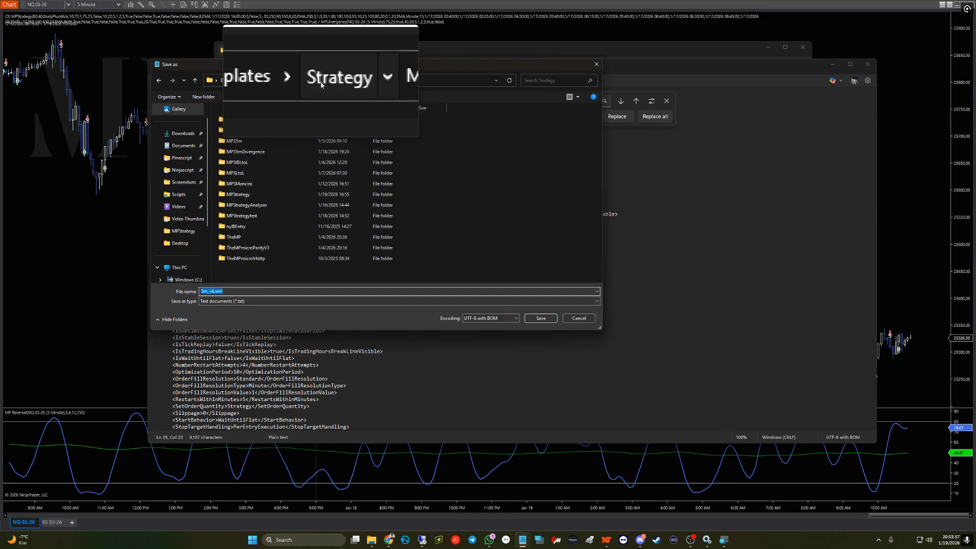
left_click(233, 196)
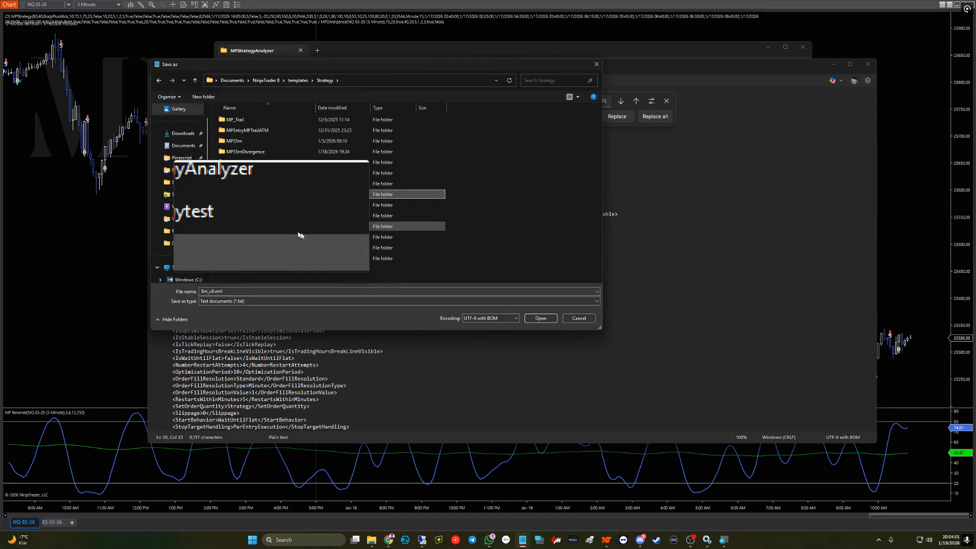
left_click(537, 320)
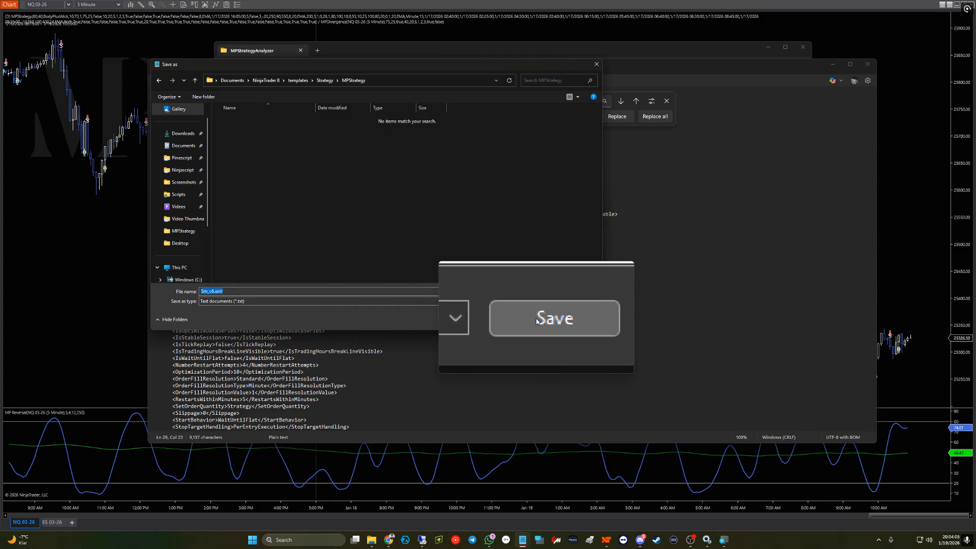
left_click(537, 320)
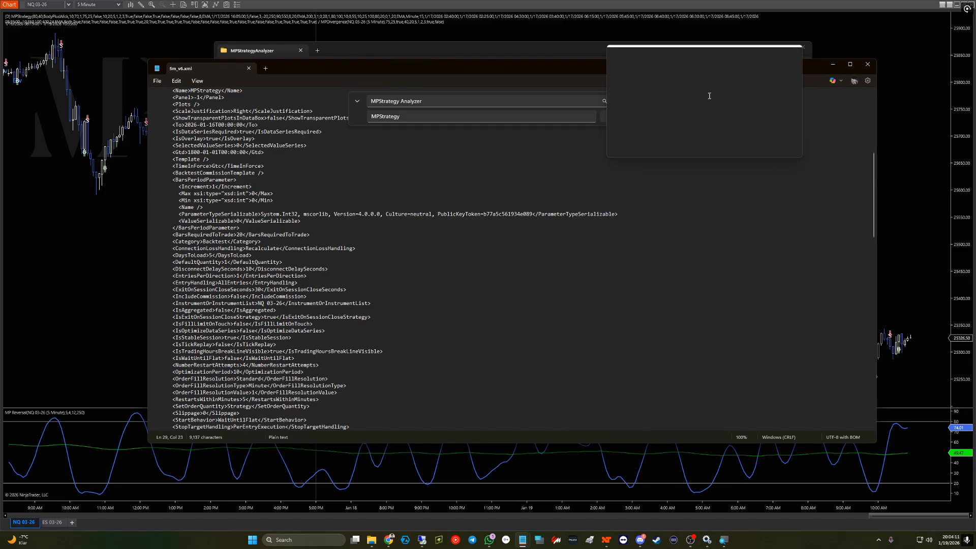
Step: Switch back to the NinjaTrader Strategy Analyzer, set the strategy to MPStrategy and open its list of loadable templates
left_click(834, 68)
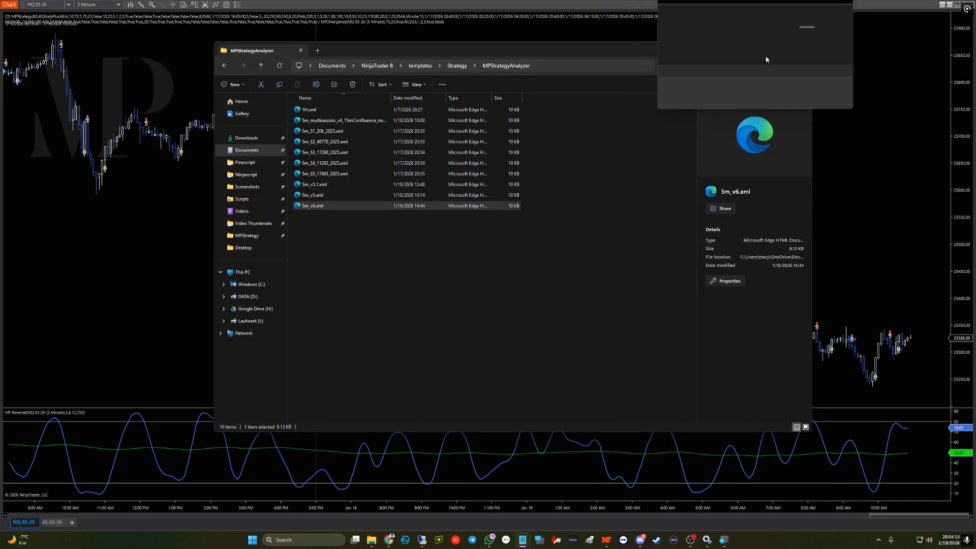
left_click(755, 50)
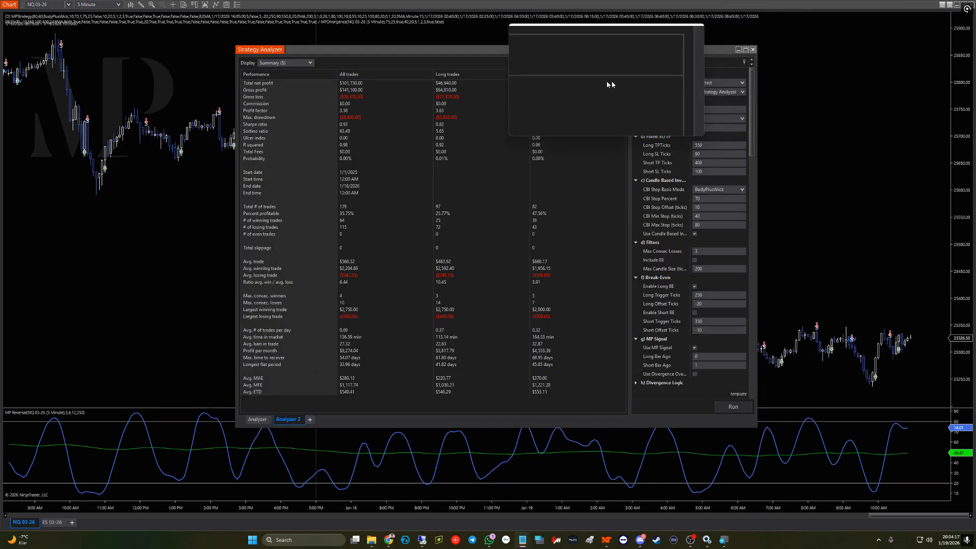
left_click(743, 92)
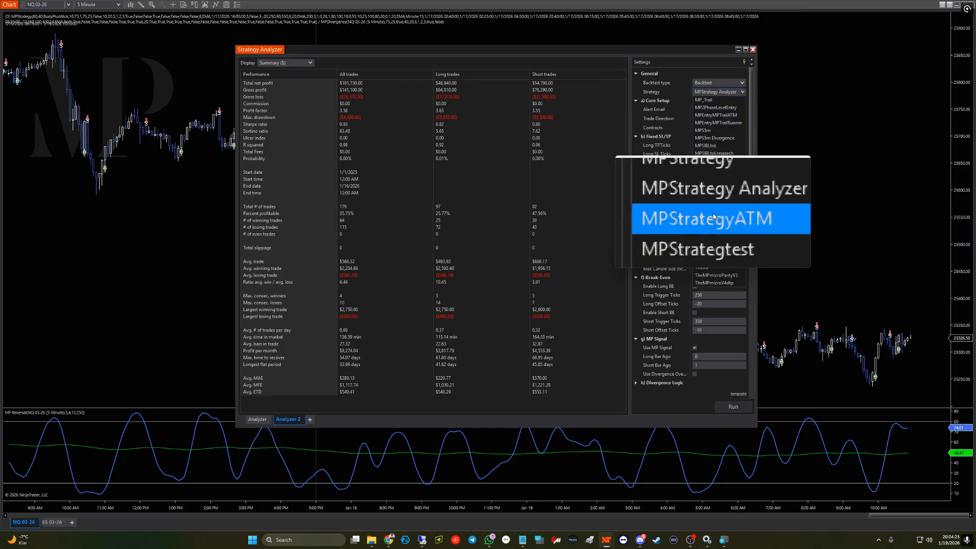
left_click(711, 198)
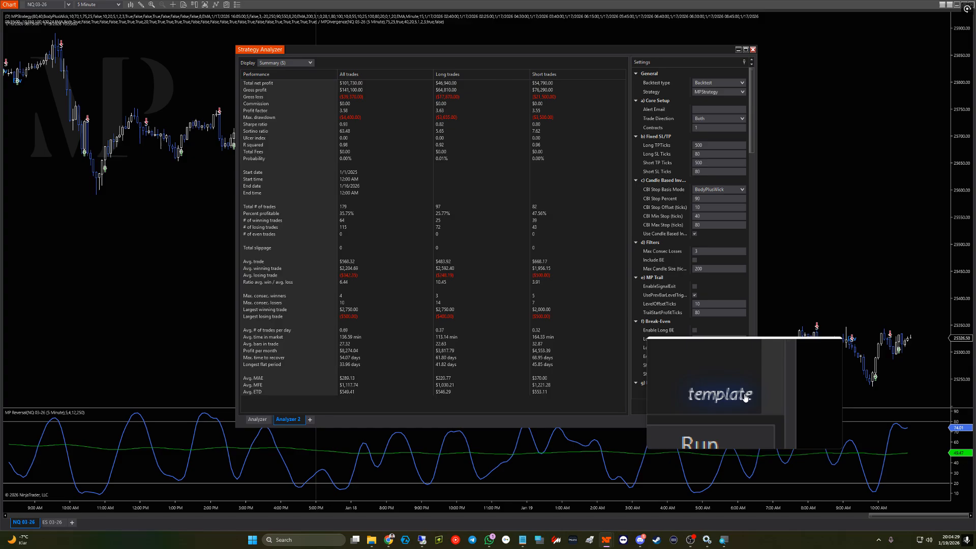
left_click(748, 396)
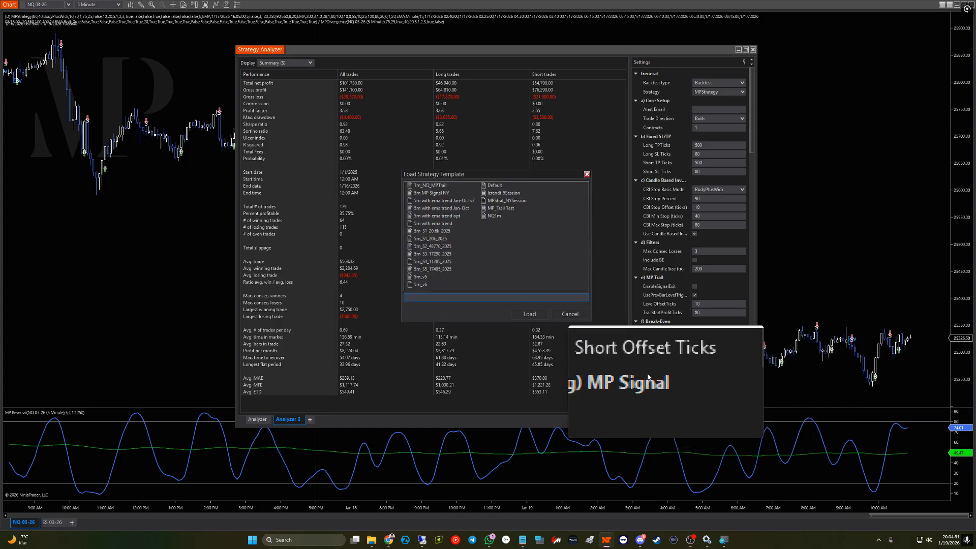